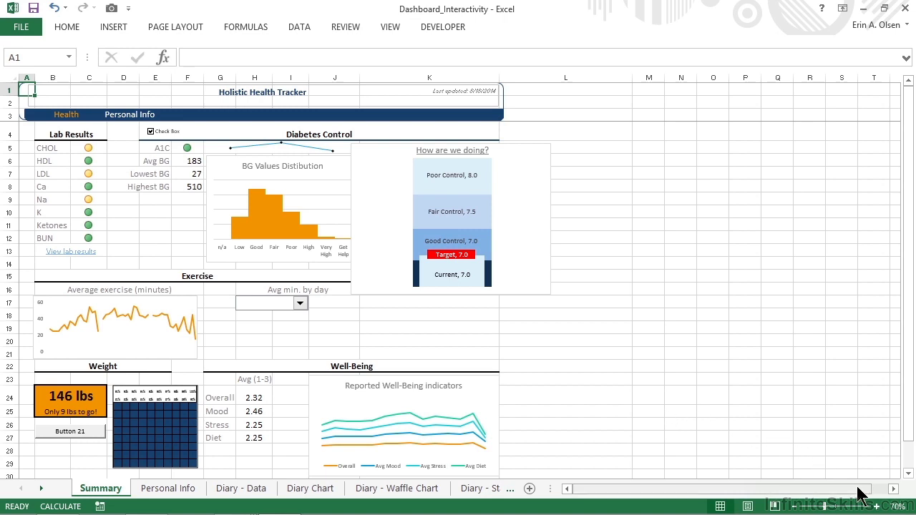
Enlarge the Summary sheet to 110% and examine the dashboard down to the Weight and Well-Being sections.
left_click(878, 506)
left_click(878, 507)
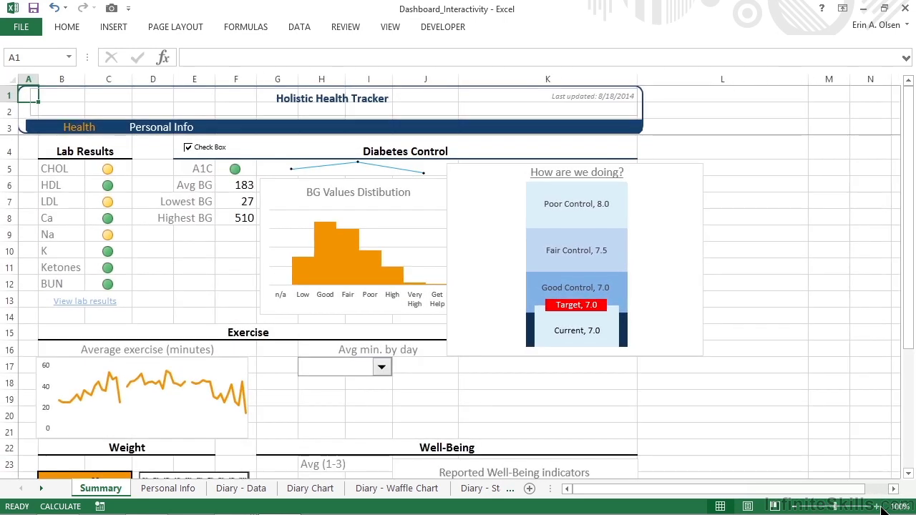
left_click(878, 506)
left_click(878, 506)
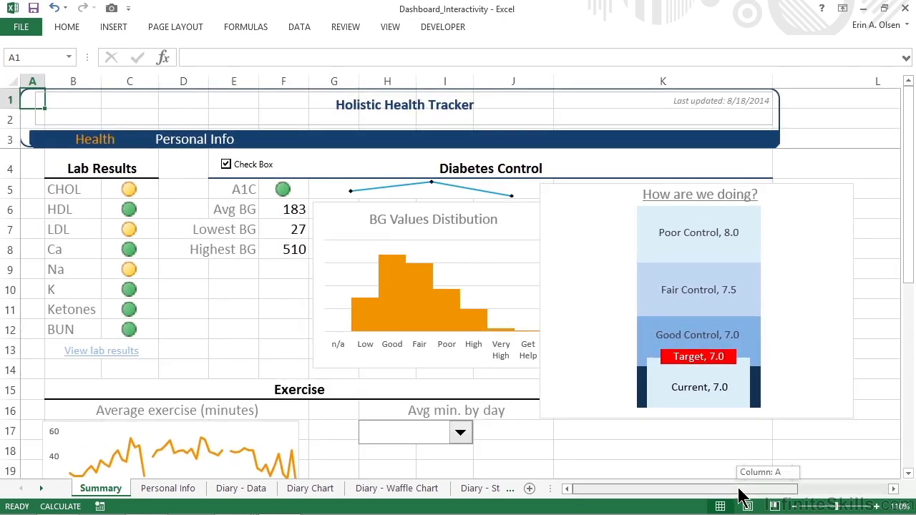
left_click(908, 474)
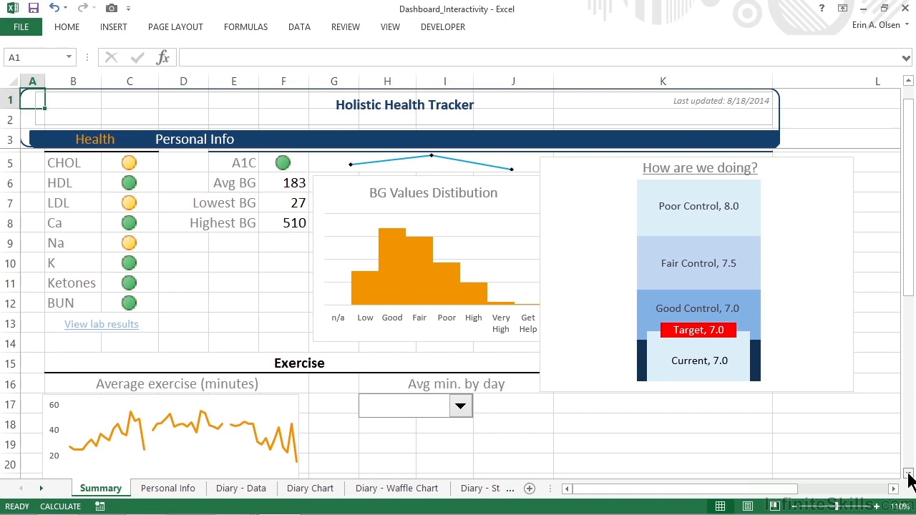
left_click(908, 474)
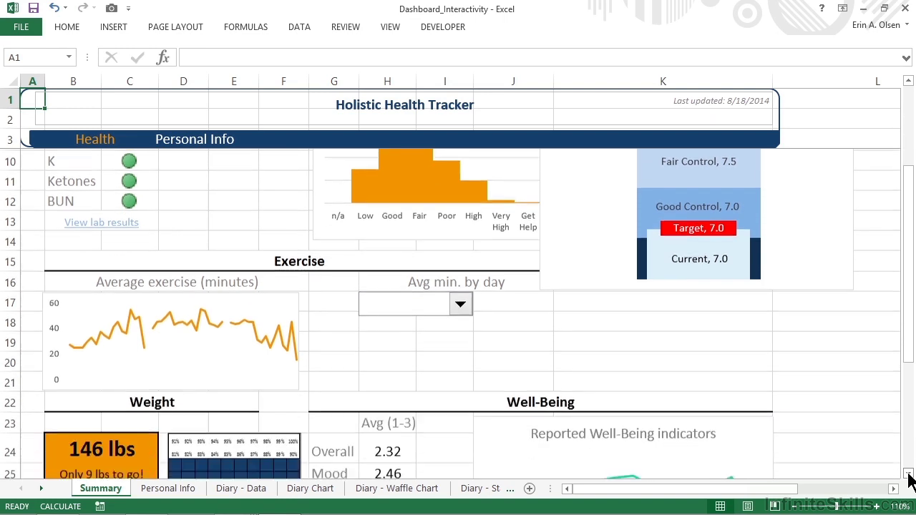
left_click(908, 474)
left_click(908, 474)
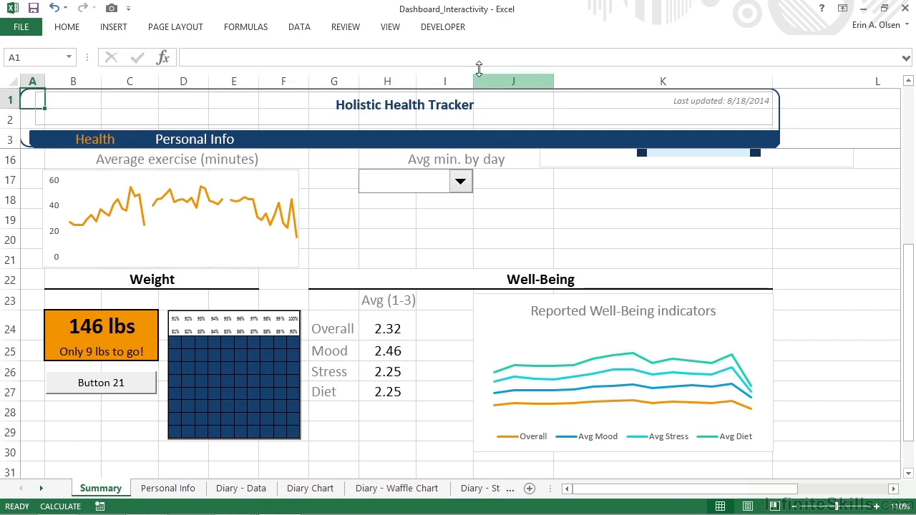
Start recording a macro named AdjustGoalWeight, stored in this workbook.
left_click(451, 29)
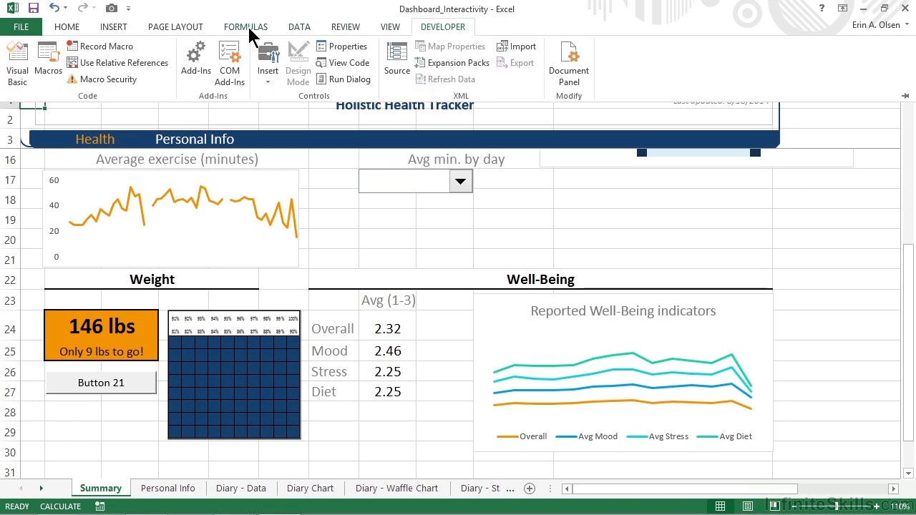
left_click(113, 48)
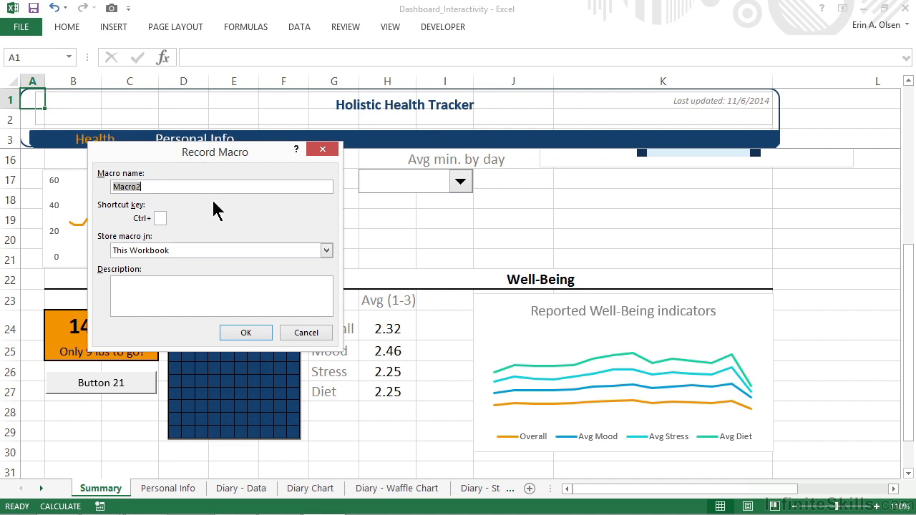
type("AdjustGoalWeight")
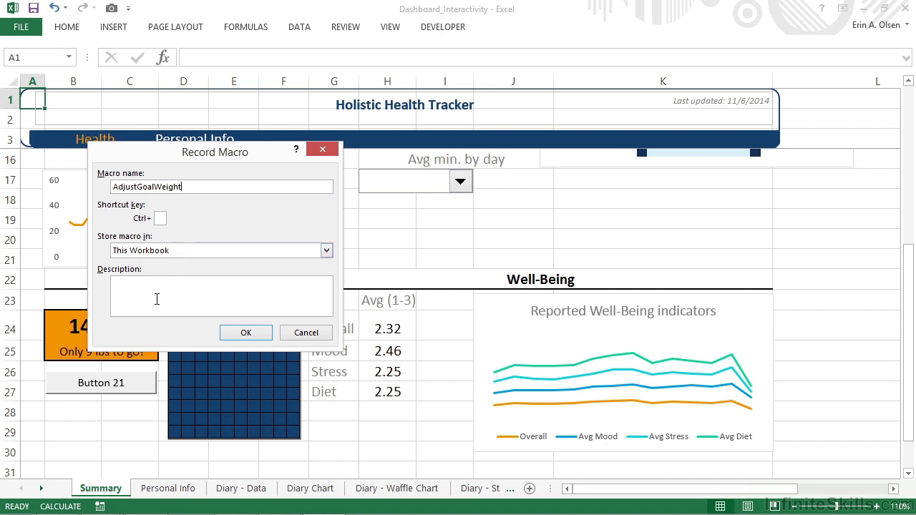
left_click(234, 333)
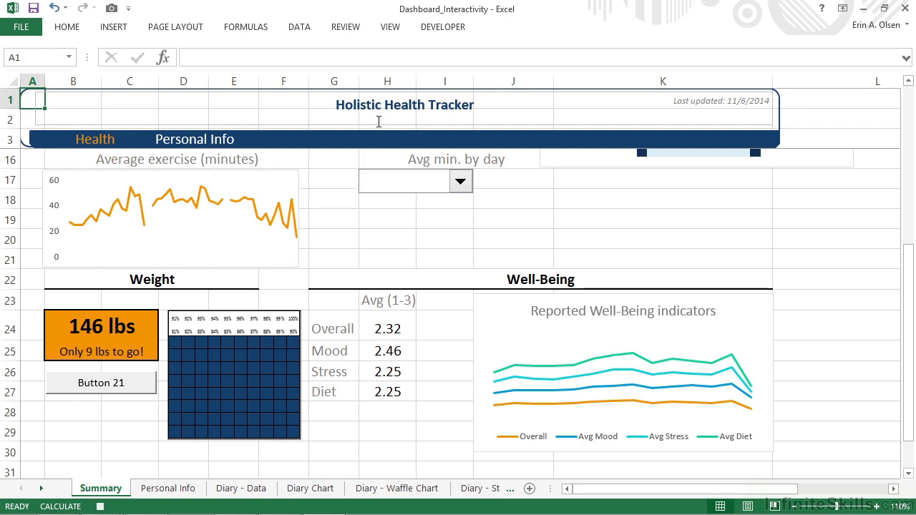
Record going to the target weight cell C6 on the Personal Info sheet, and stop the macro recording.
left_click(430, 29)
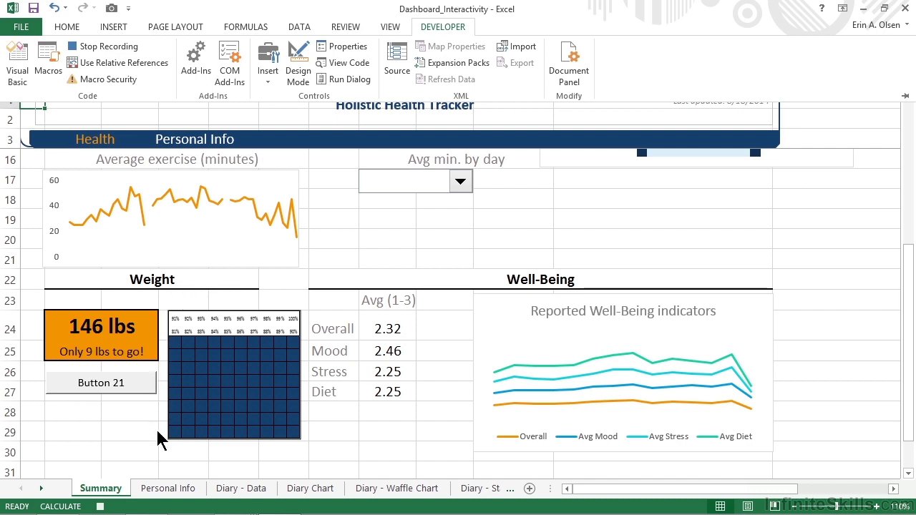
left_click(168, 488)
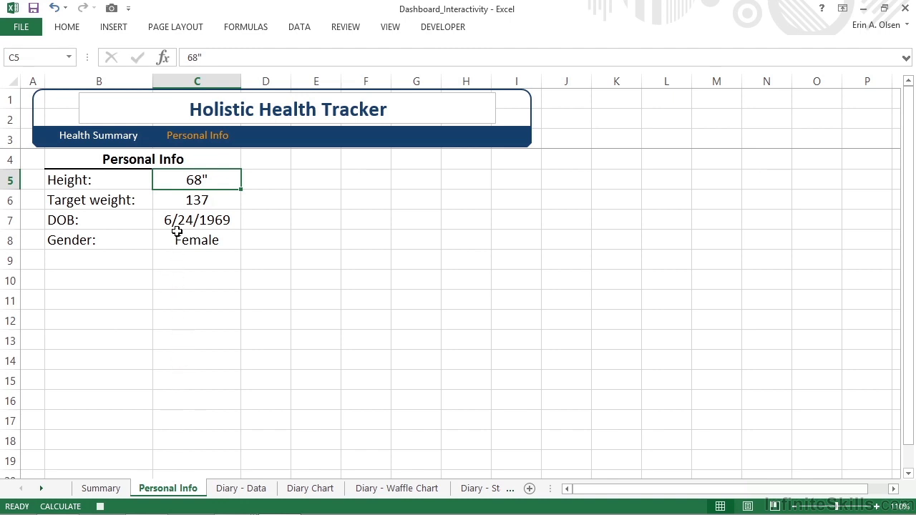
left_click(179, 201)
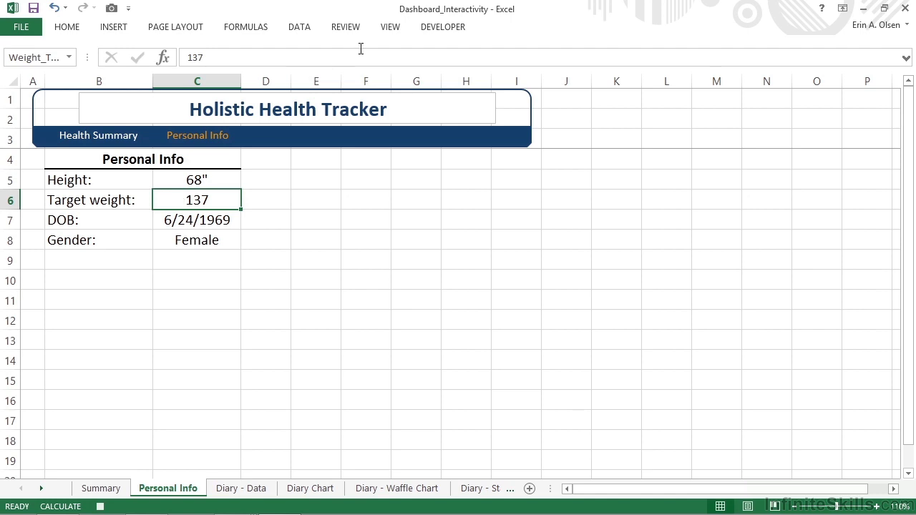
left_click(443, 29)
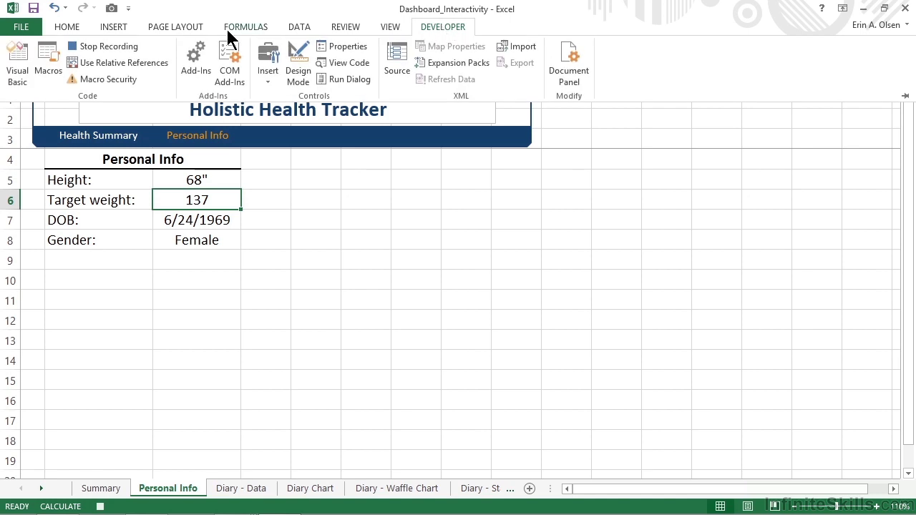
left_click(111, 45)
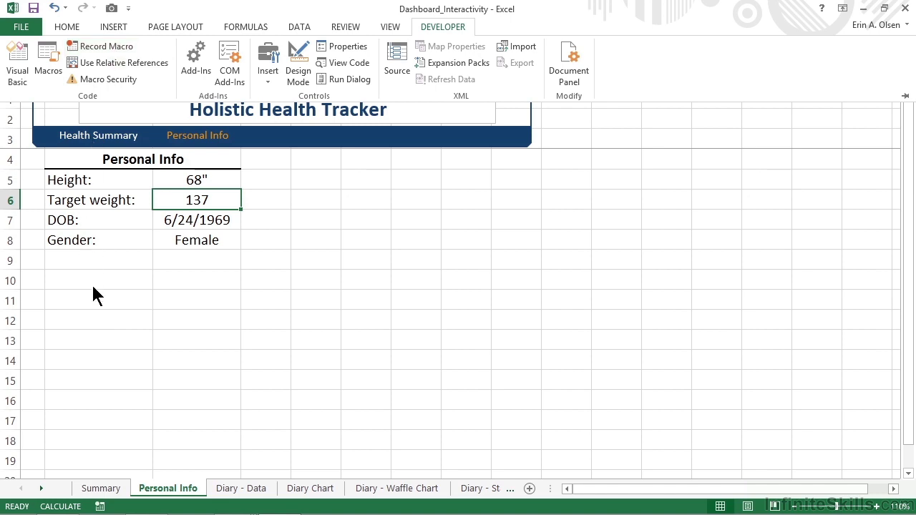
Assign the AdjustGoalWeight macro to Button 21 in the Weight section of the Summary sheet.
left_click(102, 488)
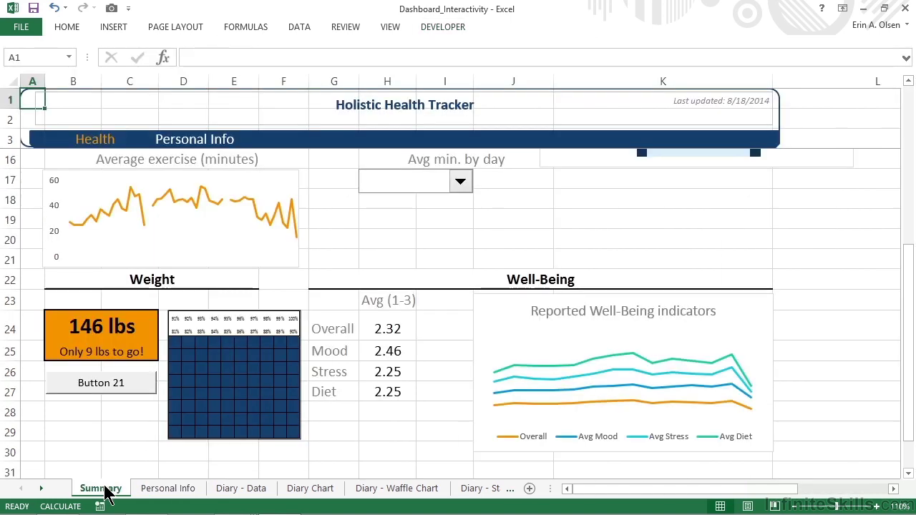
right_click(93, 386)
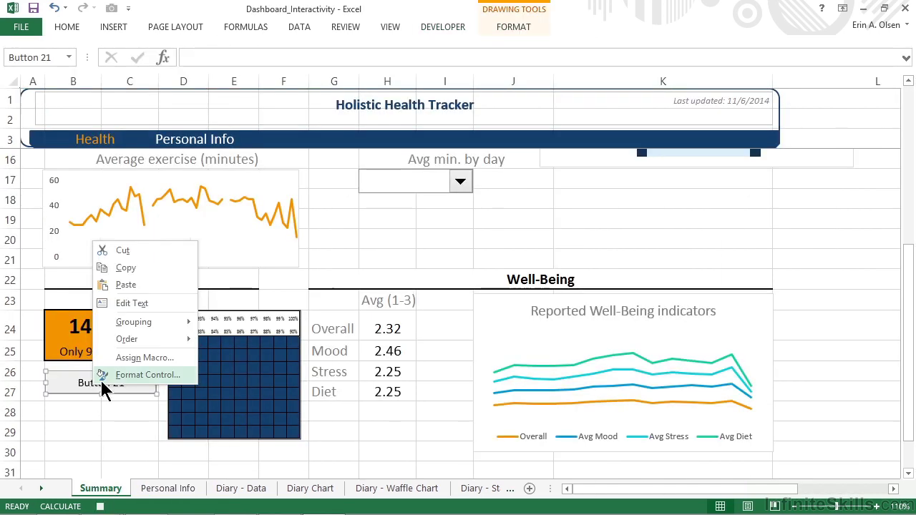
left_click(130, 364)
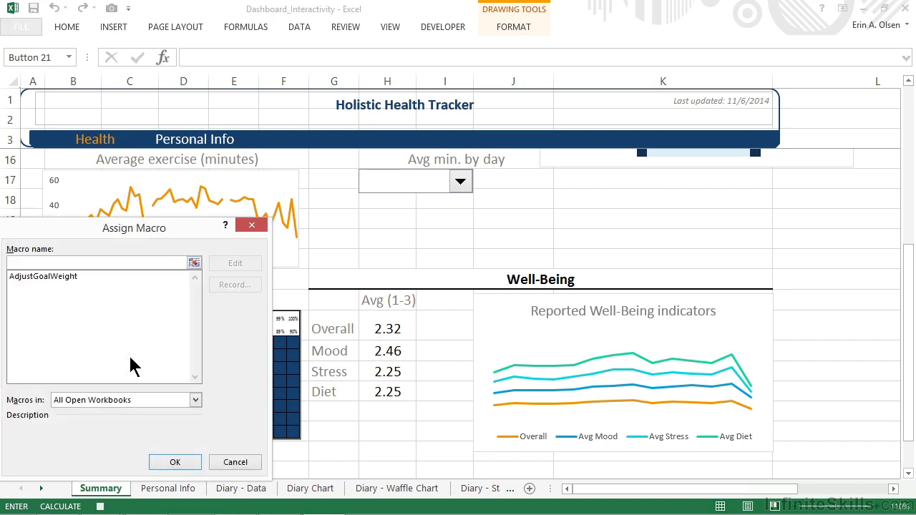
left_click(93, 278)
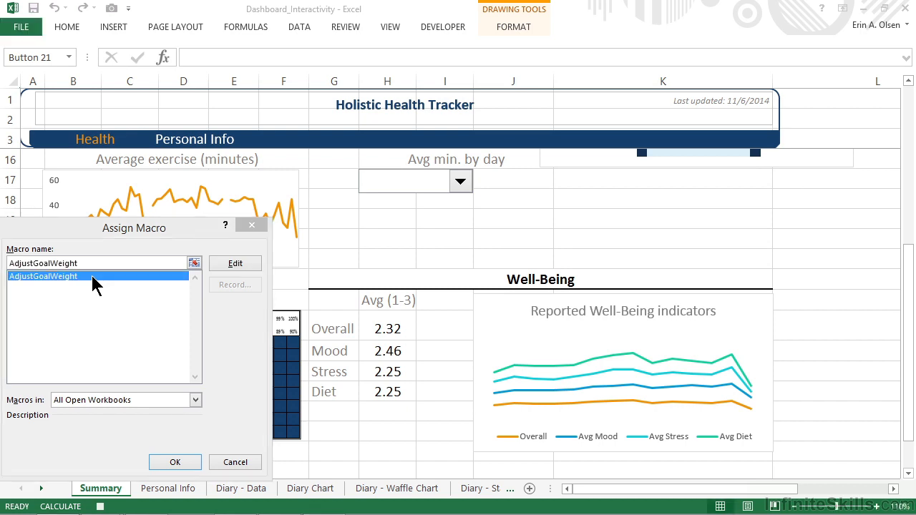
left_click(168, 462)
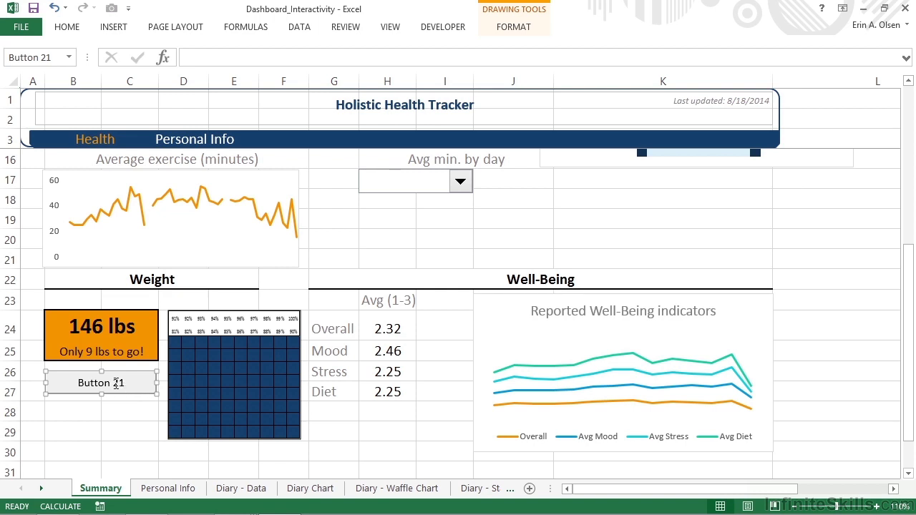
Relabel the Weight section's button as "Edit Target Weight" and run it to test its macro.
right_click(114, 382)
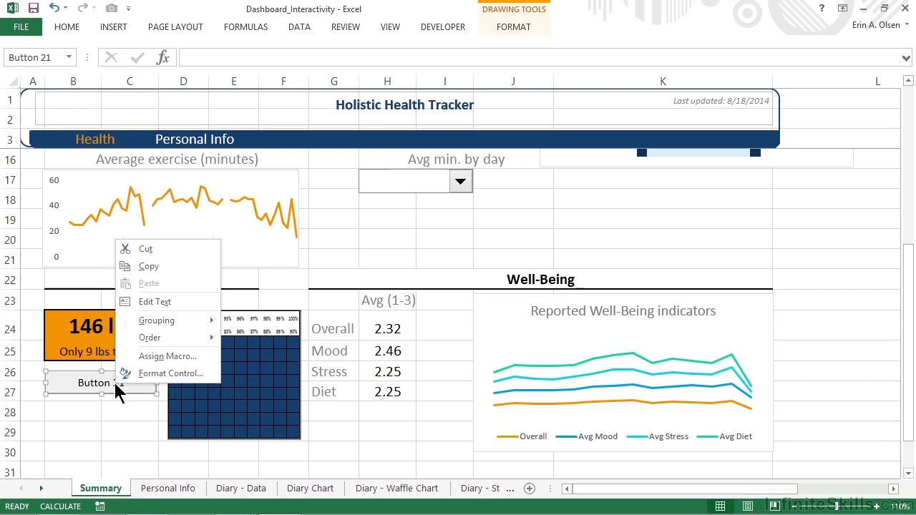
left_click(153, 304)
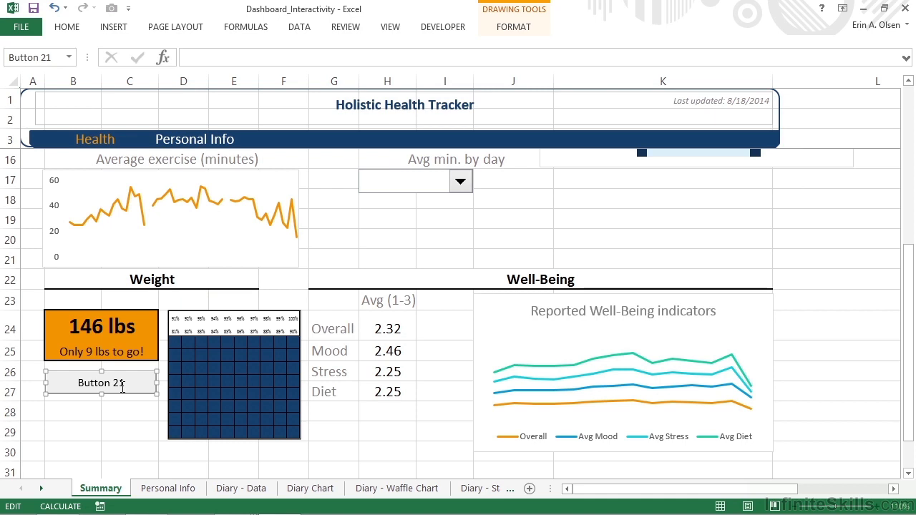
right_click(122, 383)
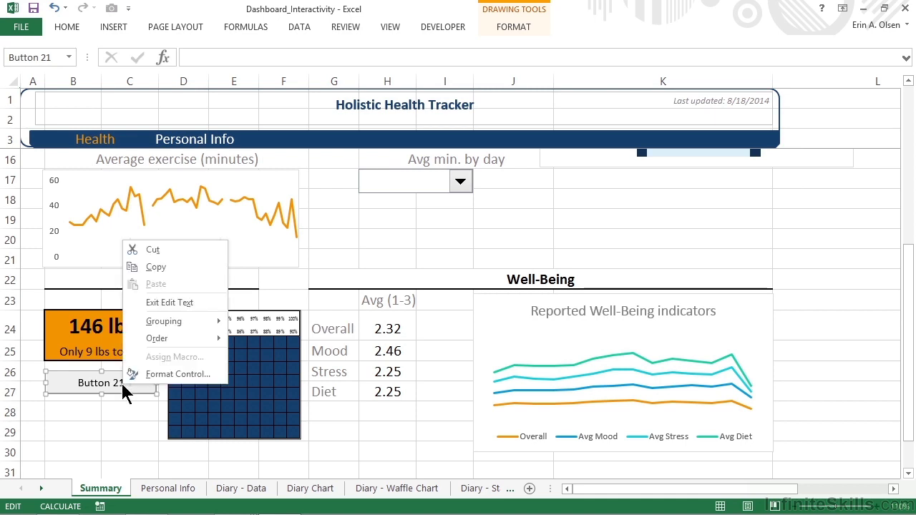
left_click(142, 304)
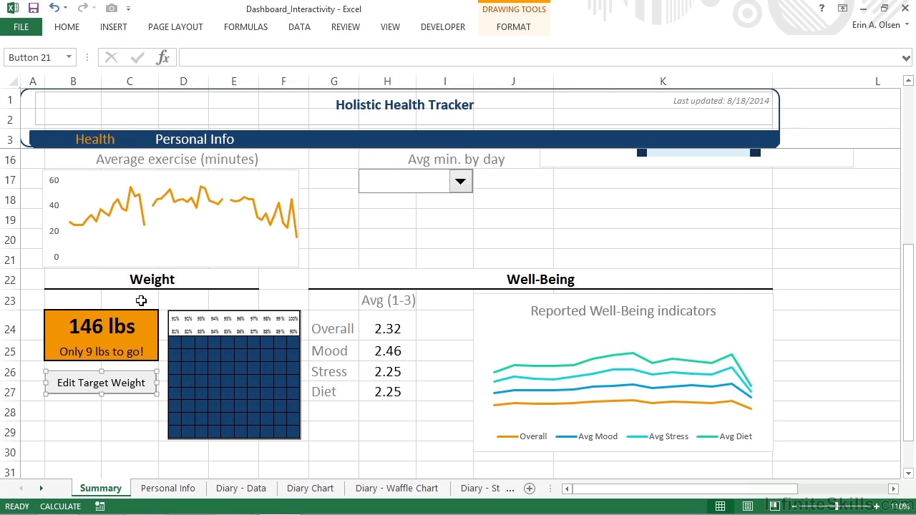
left_click(141, 301)
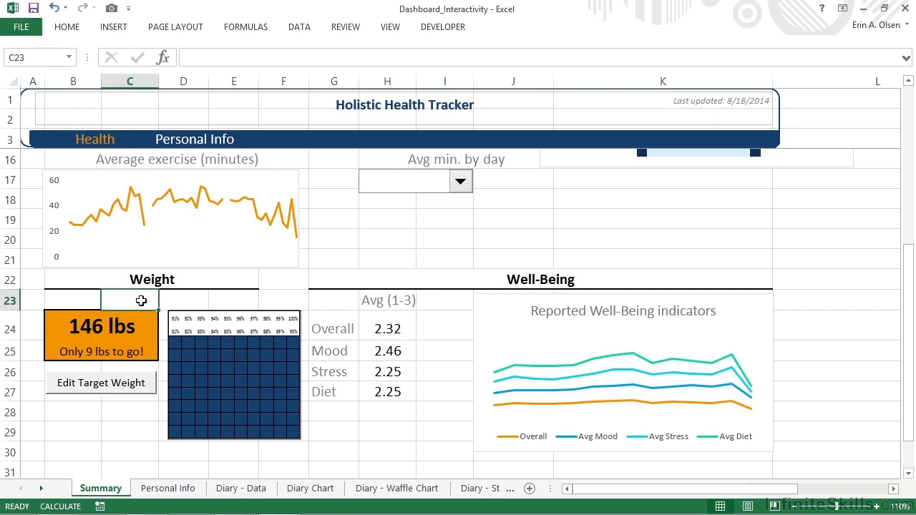
left_click(125, 385)
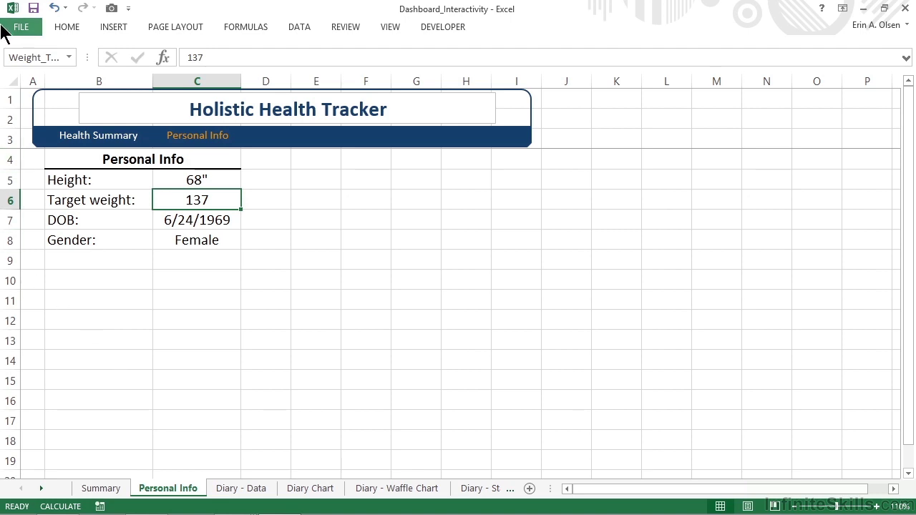
Save the workbook in the Chapter 6 folder as an Excel Macro-Enabled Workbook named Dashboard_Interactivity_WithButton.
left_click(24, 29)
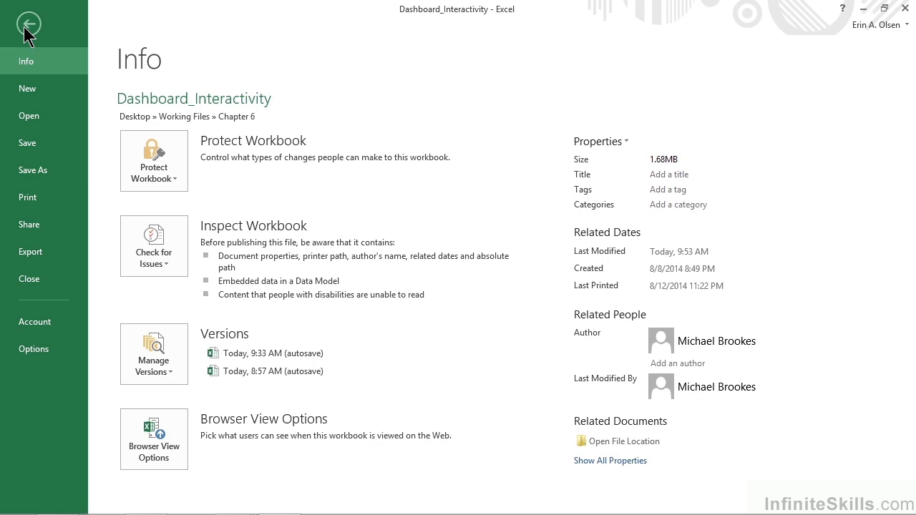
left_click(33, 169)
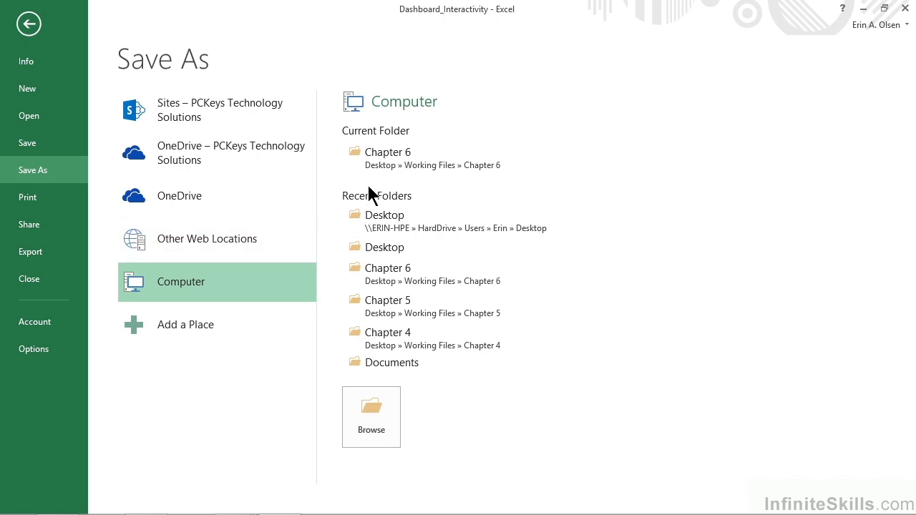
left_click(401, 167)
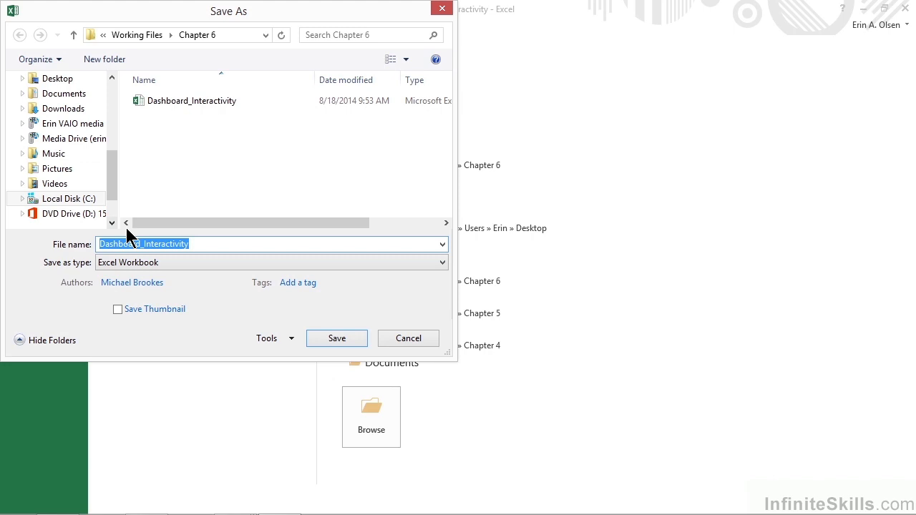
left_click(442, 264)
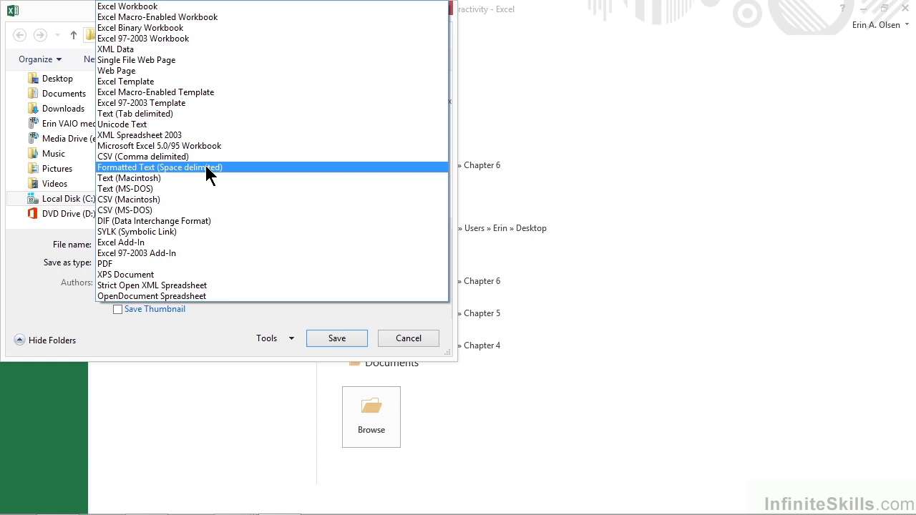
left_click(118, 17)
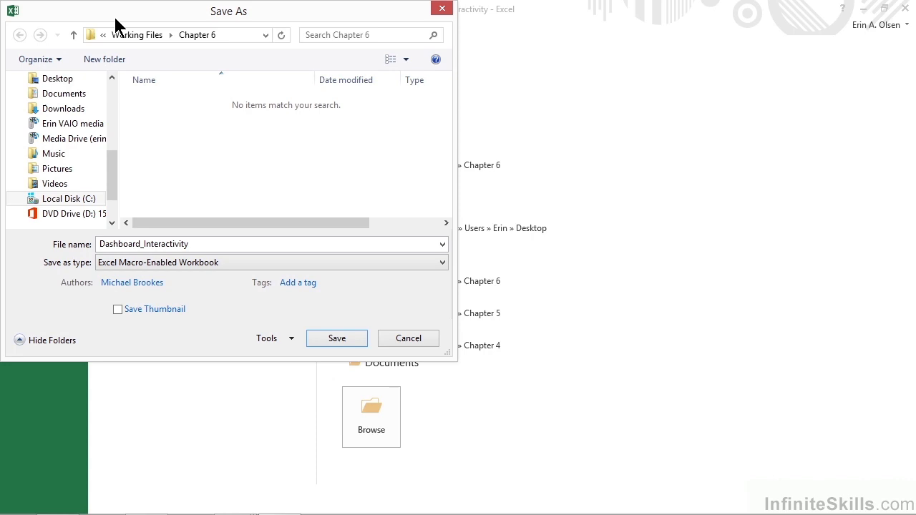
double_click(197, 244)
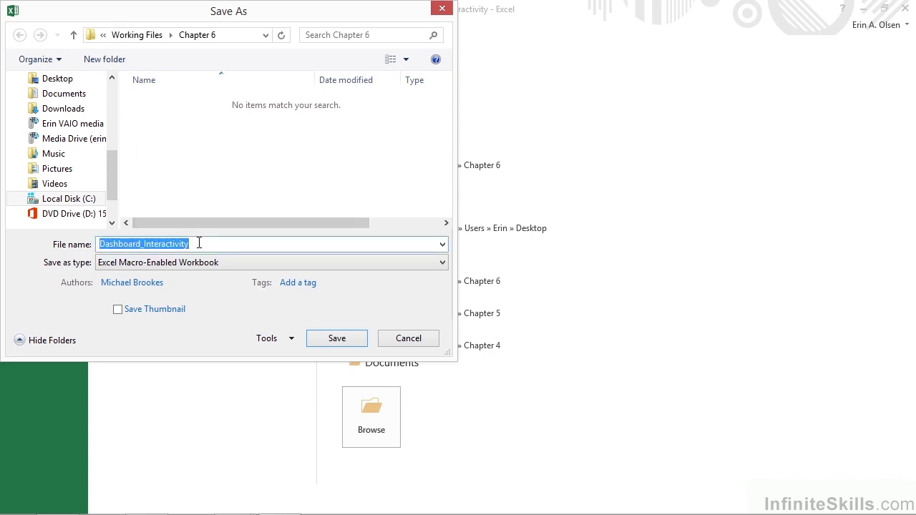
left_click(199, 244)
type("_WithButton")
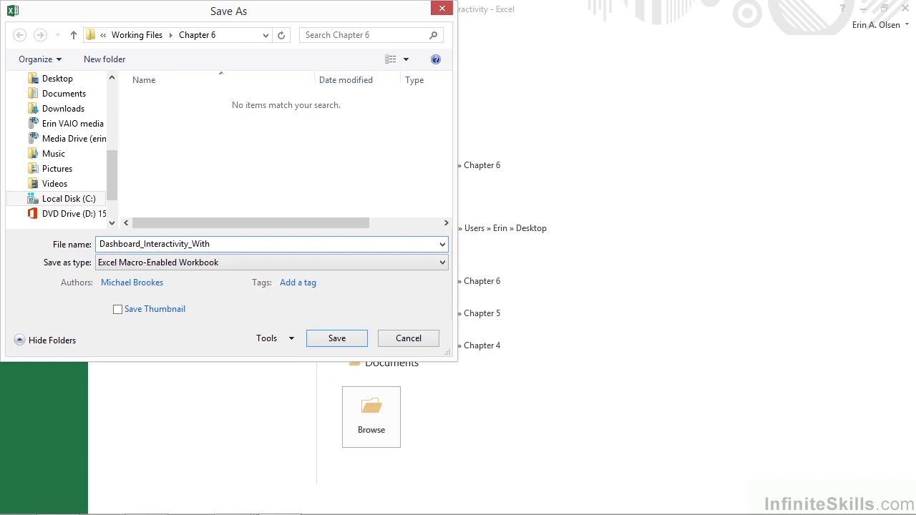